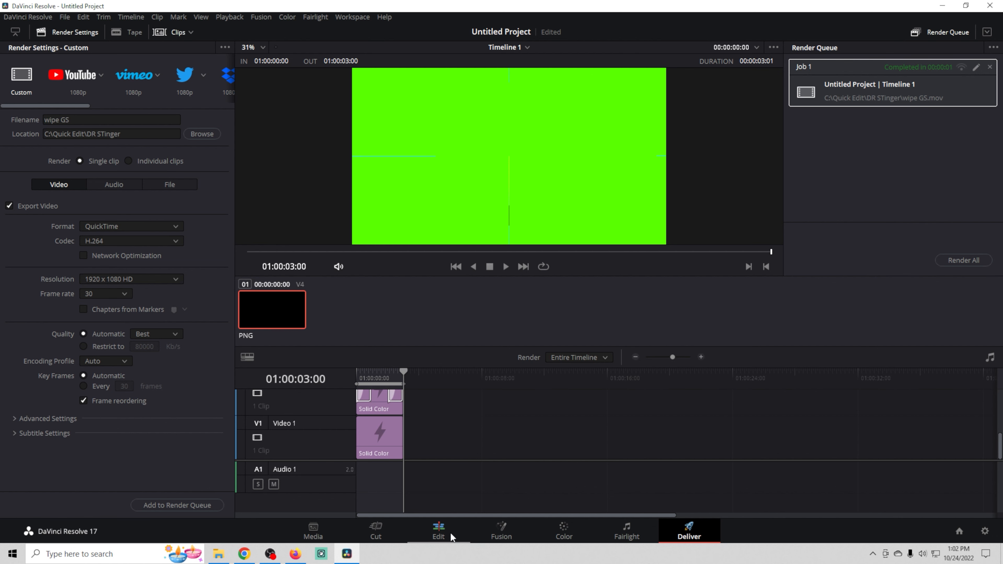
# Import wipe GS.mov from the C:\Quick Edit\DR STinger folder into the media pool on the Edit page
pyautogui.click(439, 531)
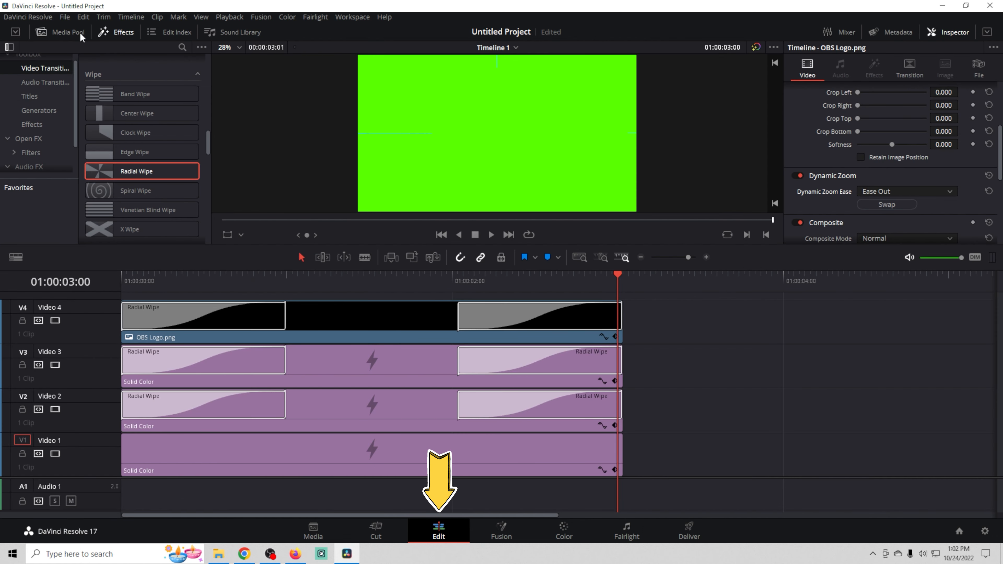
pyautogui.click(67, 35)
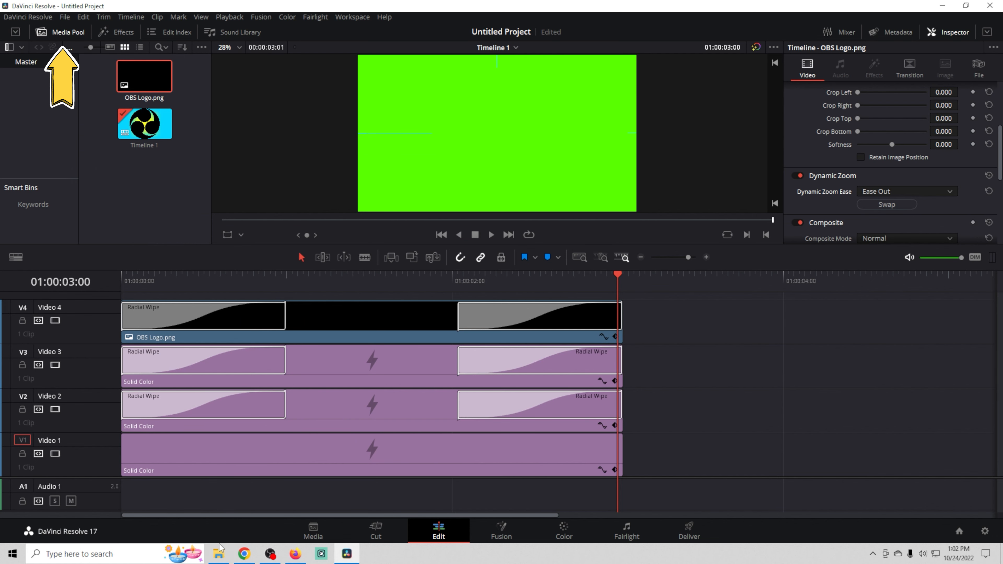
pyautogui.click(222, 554)
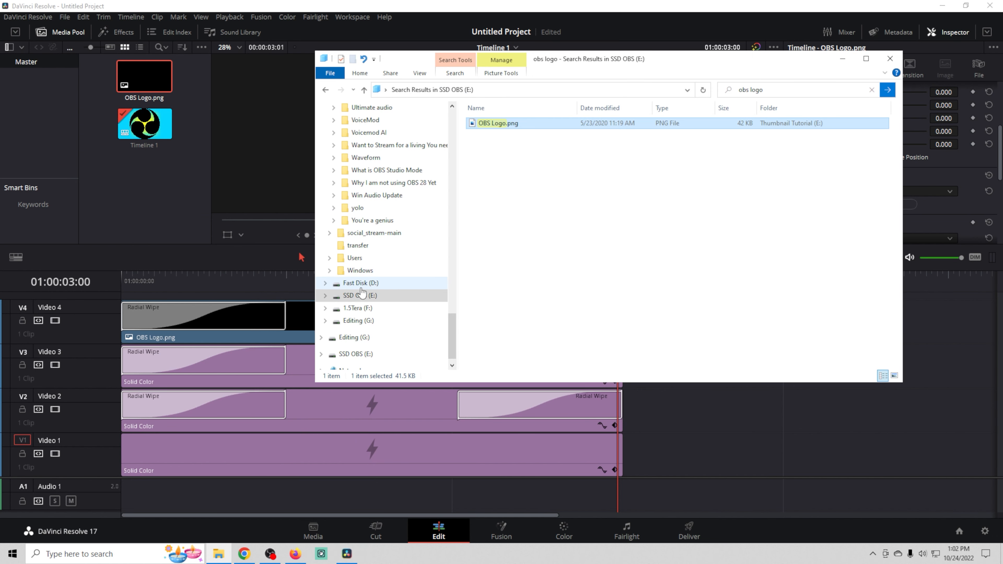
pyautogui.moveTo(453, 330); pyautogui.dragTo(465, 180)
pyautogui.click(379, 245)
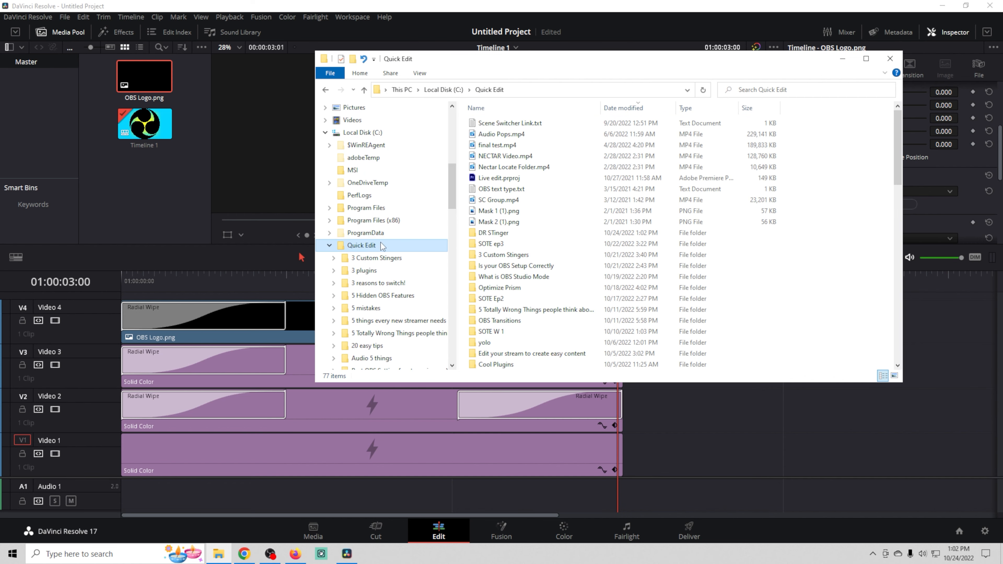
pyautogui.doubleClick(500, 236)
pyautogui.moveTo(558, 149); pyautogui.dragTo(168, 200)
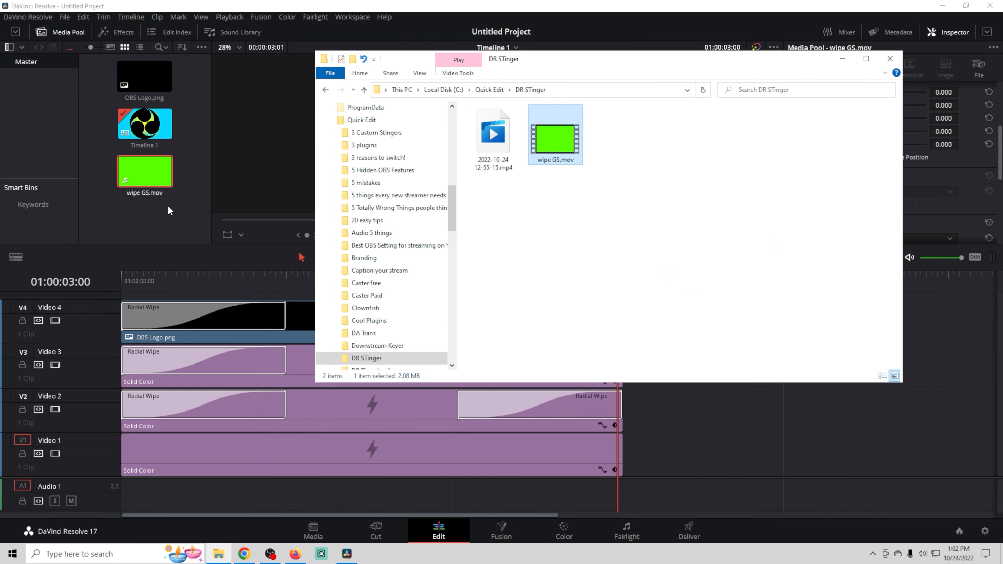
pyautogui.click(166, 202)
# Create a new timeline from the wipe GS.mov clip using the default timeline settings
pyautogui.click(156, 179)
pyautogui.rightClick(155, 179)
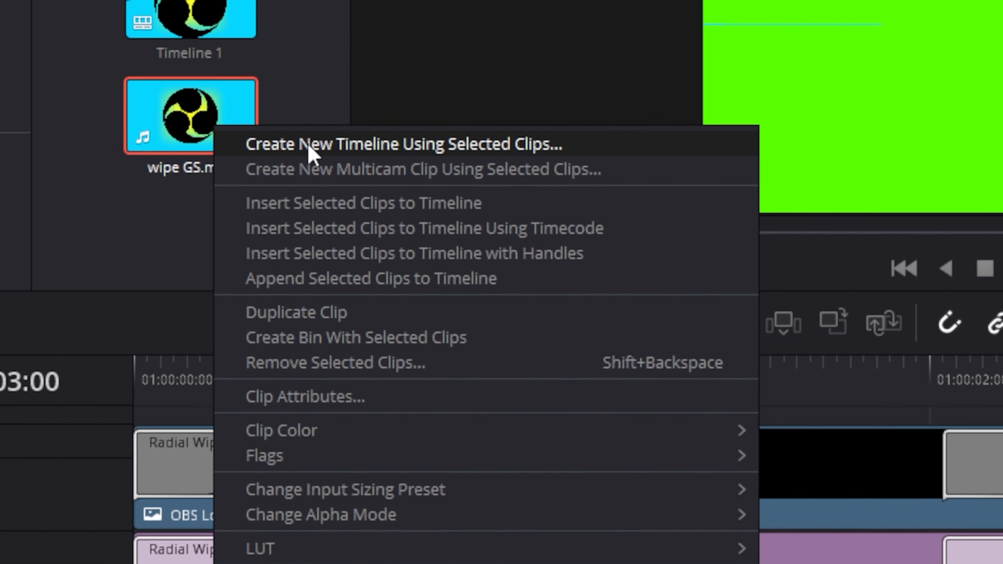
pyautogui.click(276, 29)
pyautogui.press('Return')
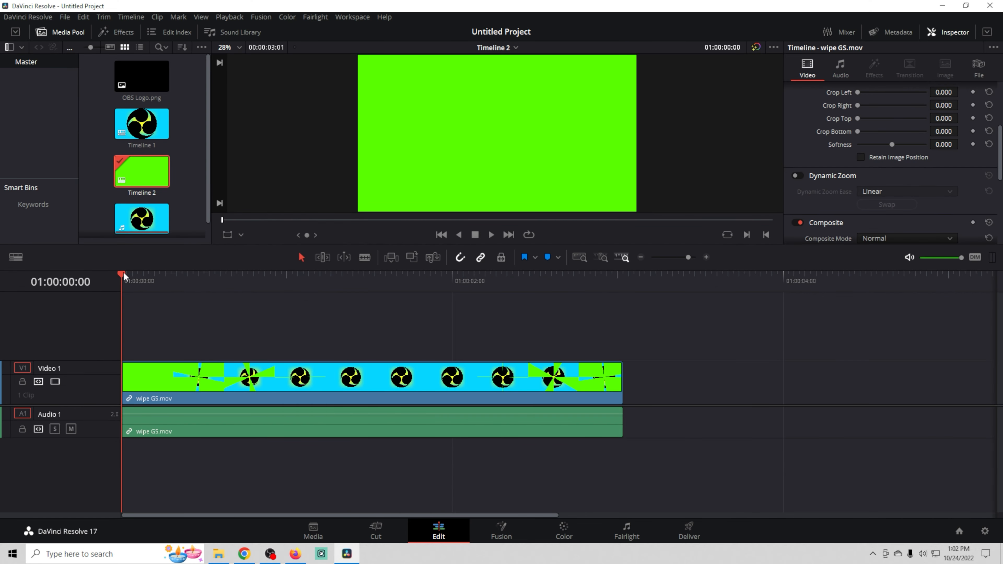
# On the Color page at 01:00:01:14, add an alpha output to the clip's node graph and connect node 01's alpha output to it
pyautogui.moveTo(127, 280); pyautogui.dragTo(364, 299)
pyautogui.click(363, 387)
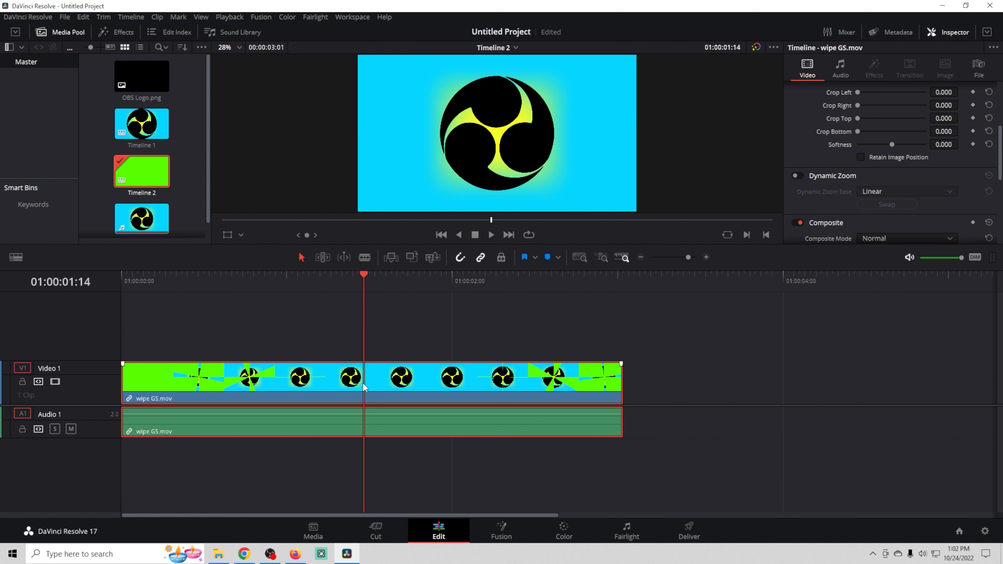
pyautogui.click(564, 531)
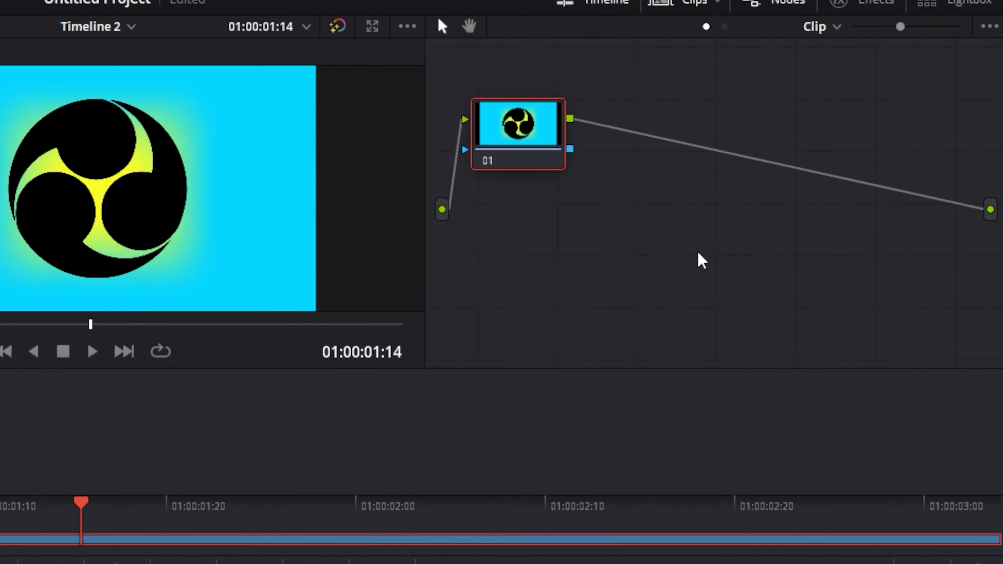
pyautogui.rightClick(832, 174)
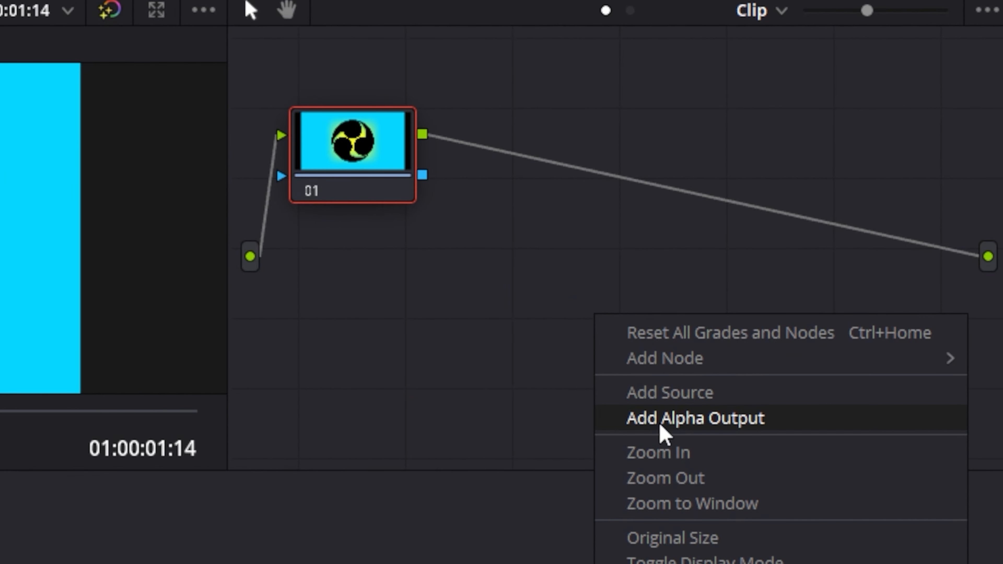
pyautogui.click(660, 421)
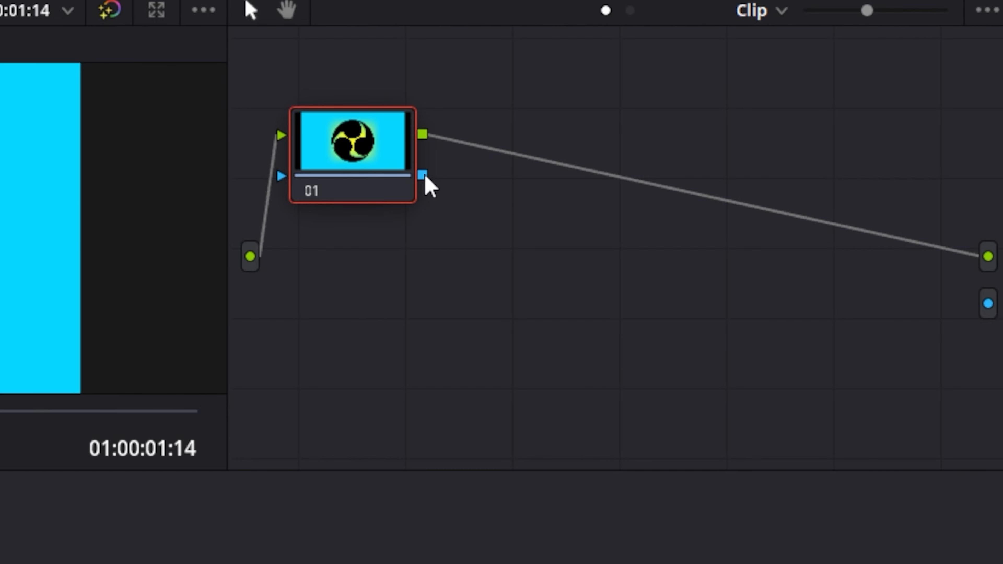
pyautogui.moveTo(626, 265); pyautogui.dragTo(985, 306)
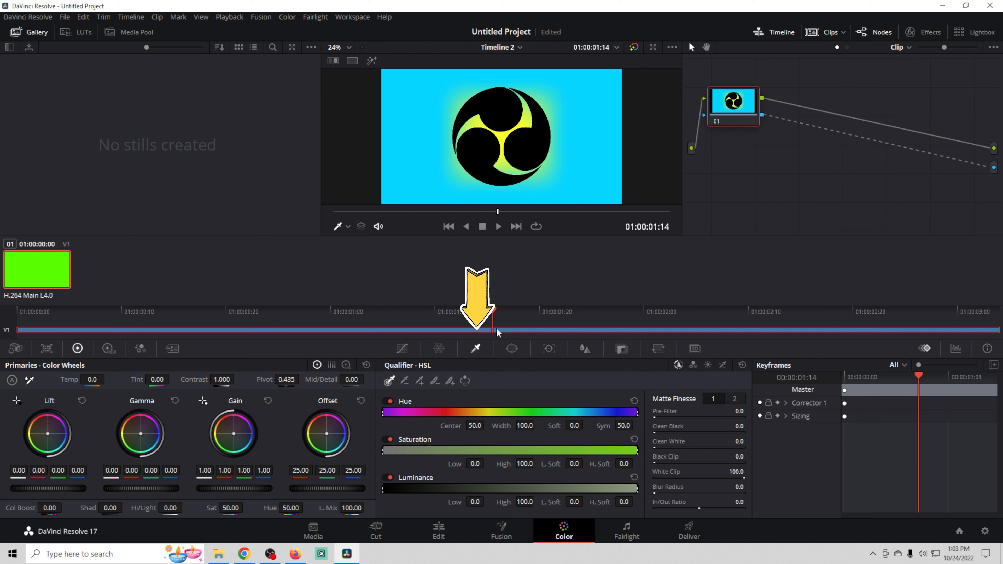
# Sample the green background at the first frame with the HSL qualifier, invert the selection, and scrub through the clip to check the key
pyautogui.moveTo(496, 316); pyautogui.dragTo(22, 319)
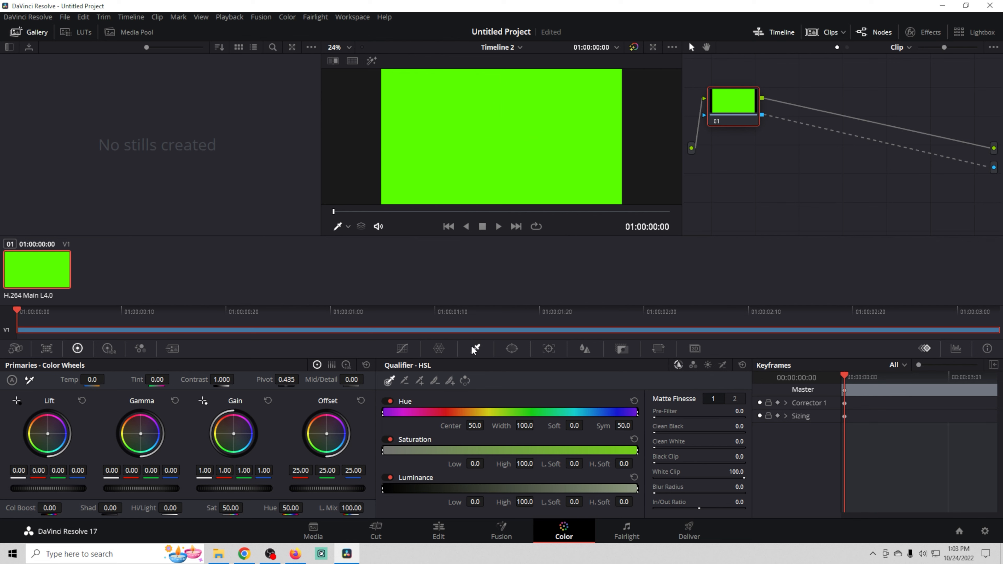
pyautogui.click(427, 149)
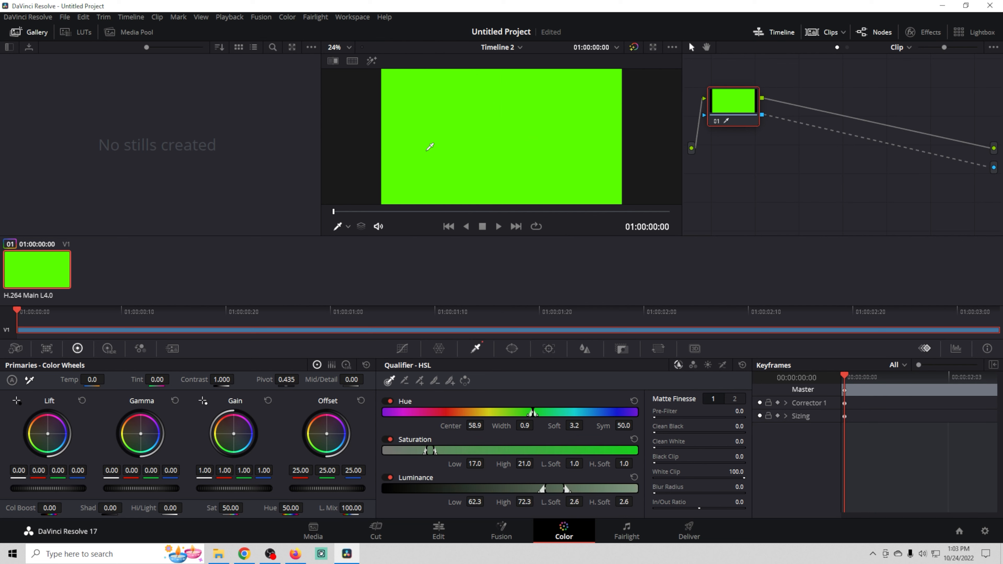
pyautogui.click(465, 382)
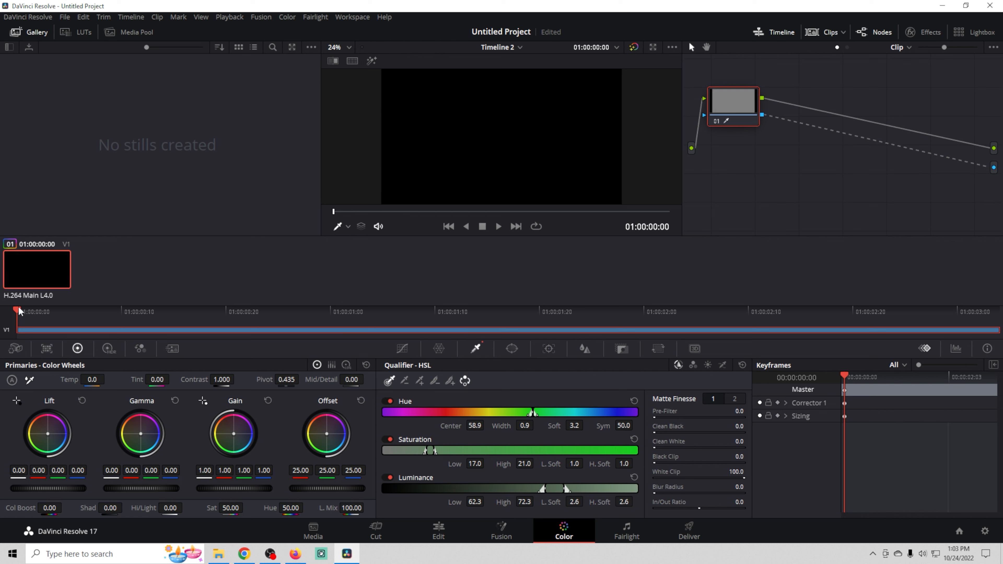
pyautogui.moveTo(17, 315); pyautogui.dragTo(840, 334)
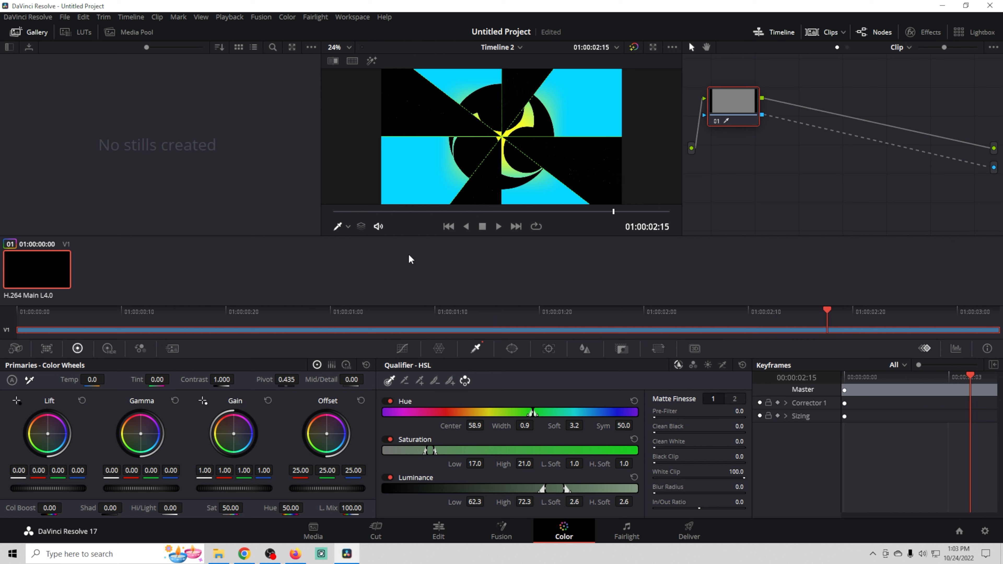
pyautogui.moveTo(828, 315); pyautogui.dragTo(989, 322)
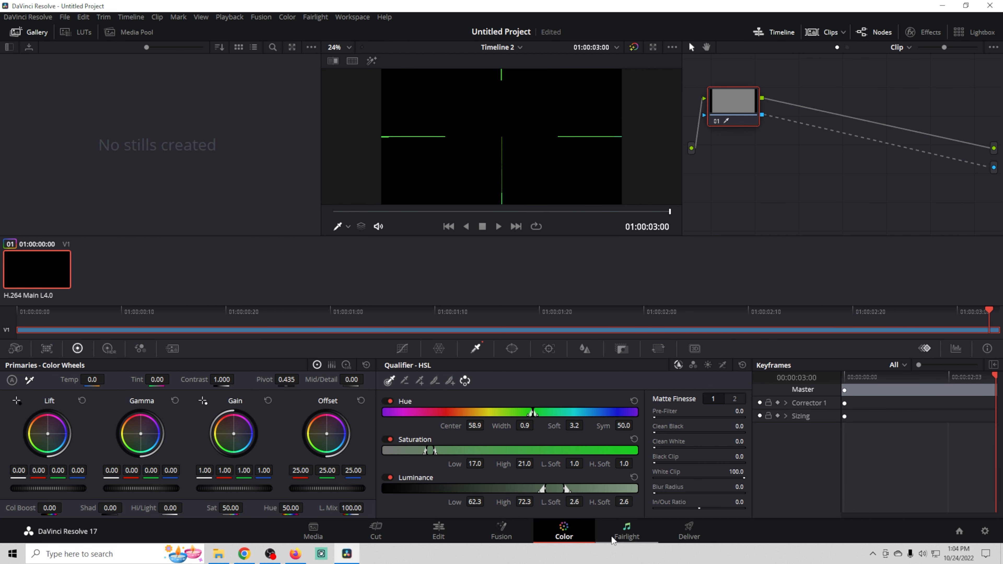
# On the Deliver page, name the render file wipe and choose the QuickTime format
pyautogui.click(691, 530)
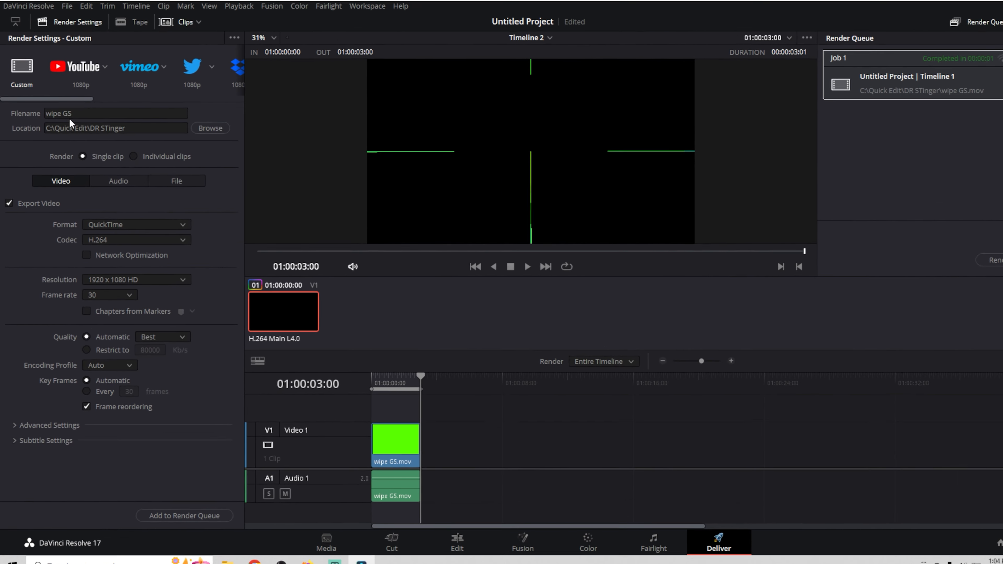
pyautogui.click(74, 119)
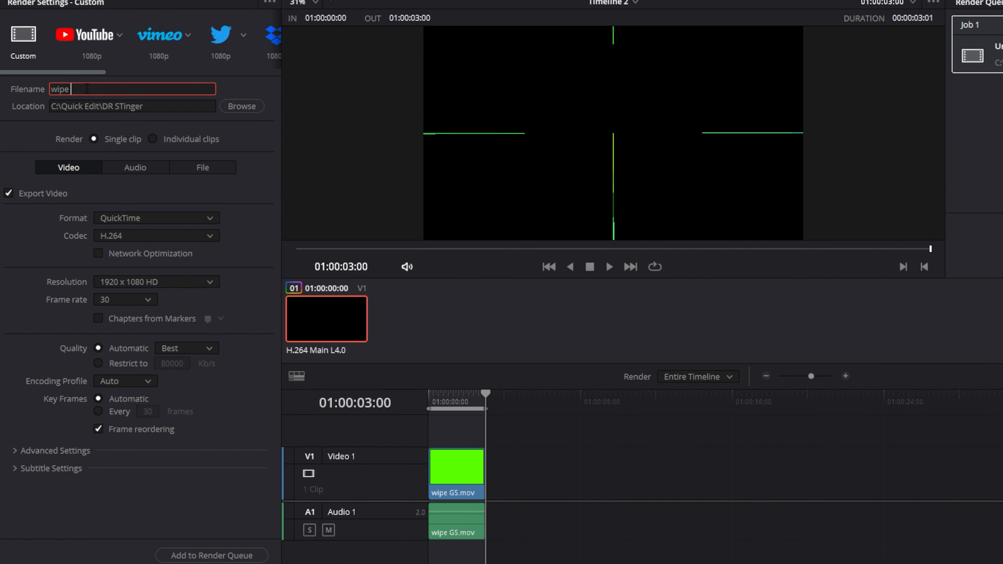
pyautogui.click(158, 220)
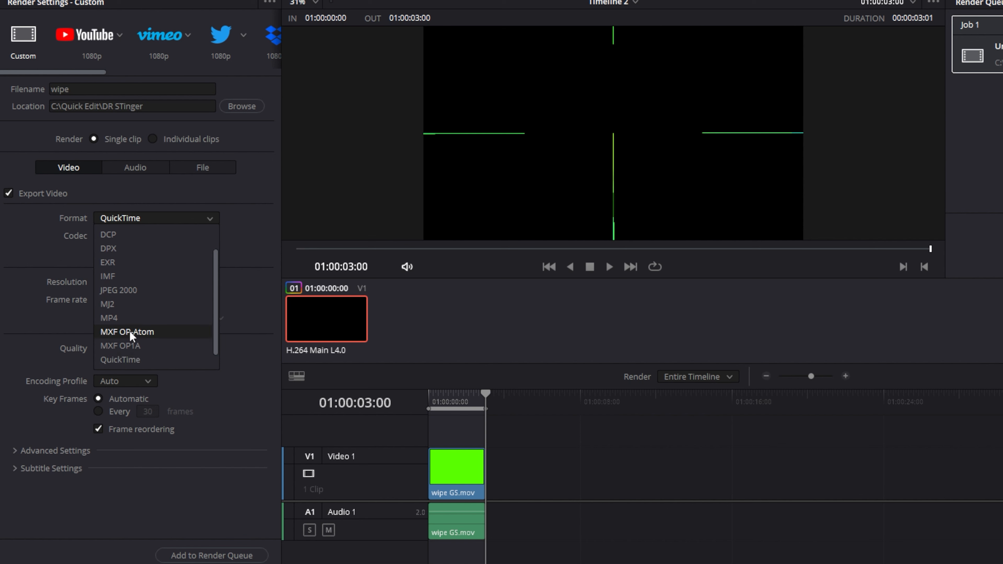
pyautogui.click(129, 359)
# Set the render codec to Uncompressed with type BGRA 8-bit and enable Export Alpha
pyautogui.click(156, 236)
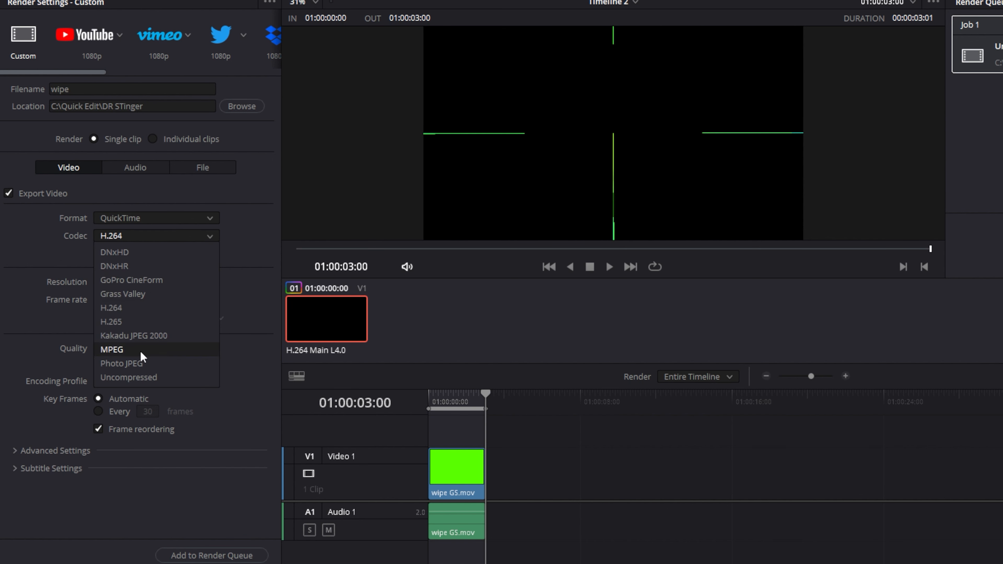
pyautogui.click(125, 378)
pyautogui.click(170, 252)
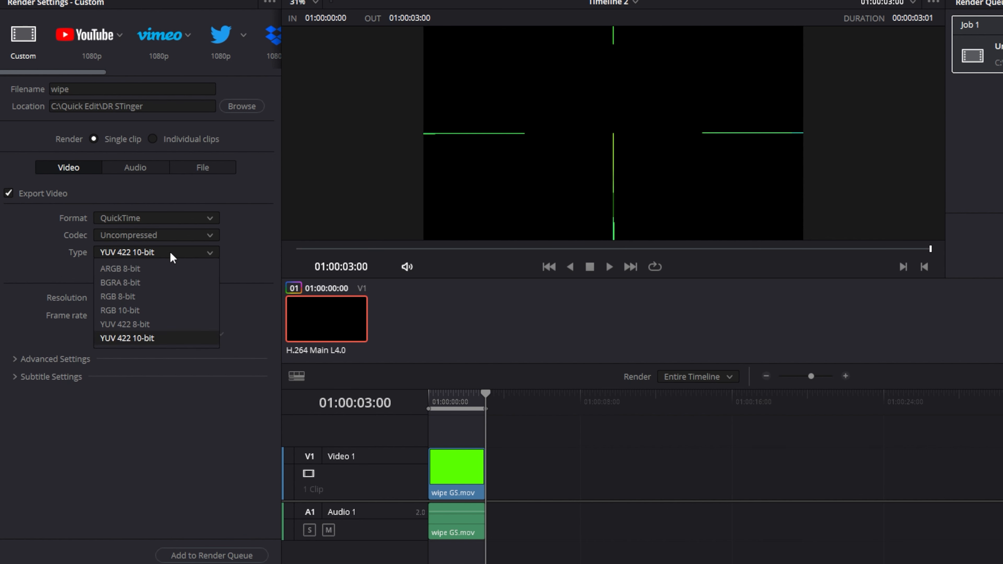
pyautogui.click(133, 283)
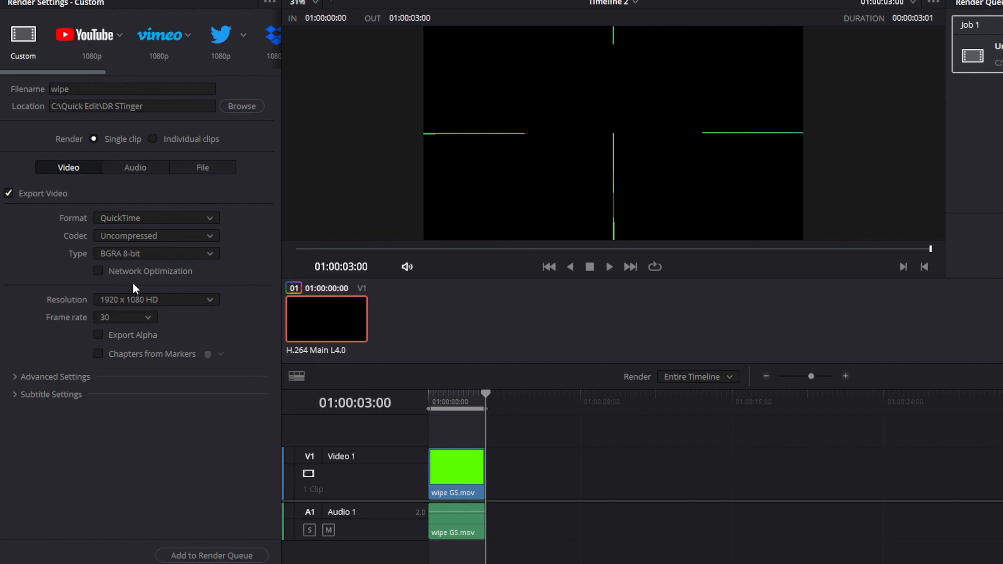
pyautogui.click(99, 335)
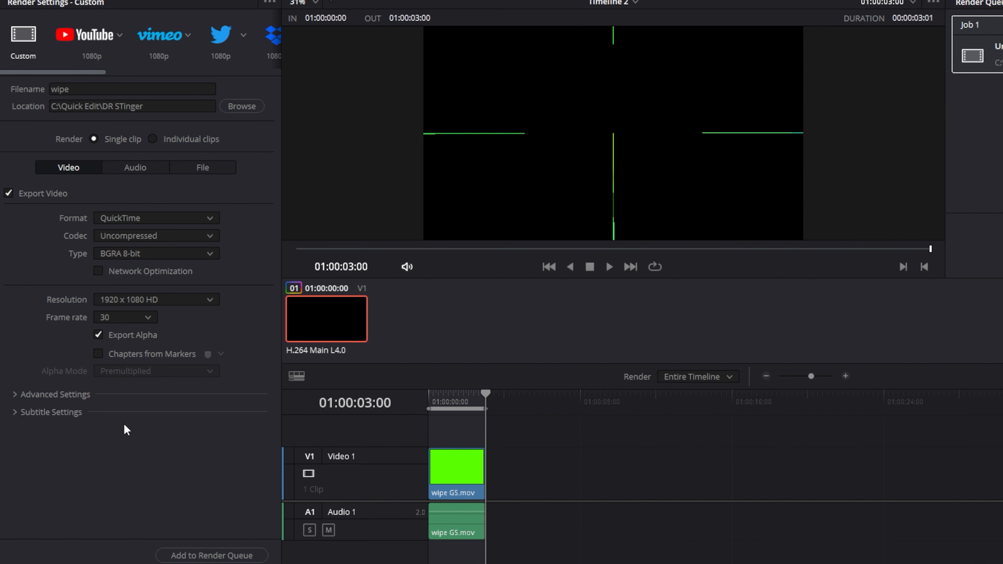
# Add the wipe export to the render queue and render it, then minimize the editor
pyautogui.click(212, 555)
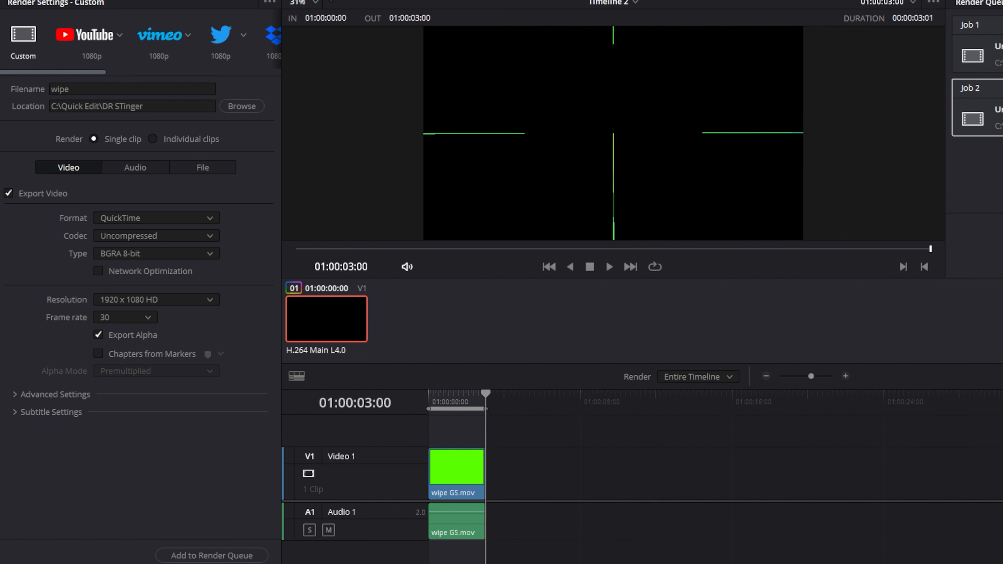
pyautogui.click(953, 262)
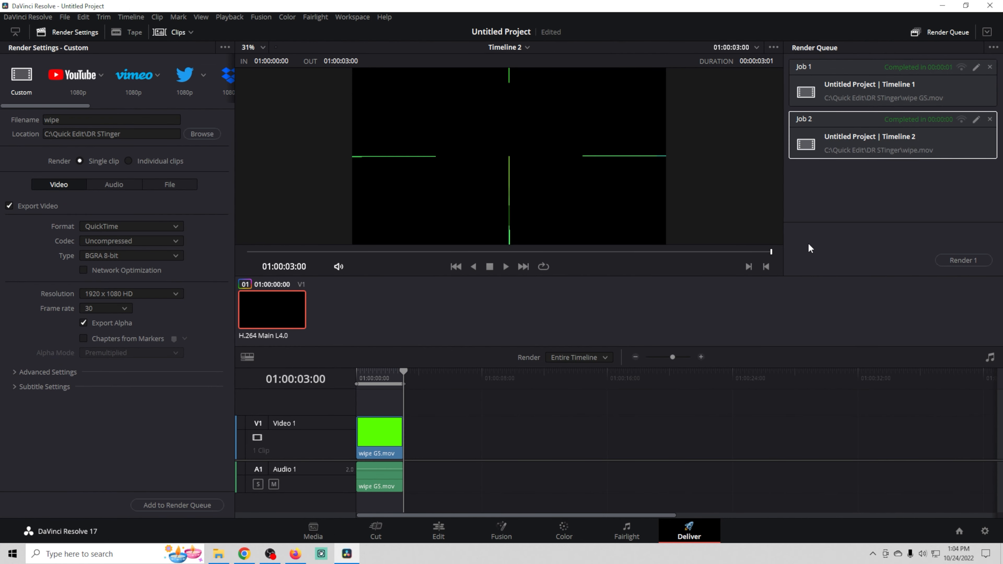
pyautogui.click(941, 6)
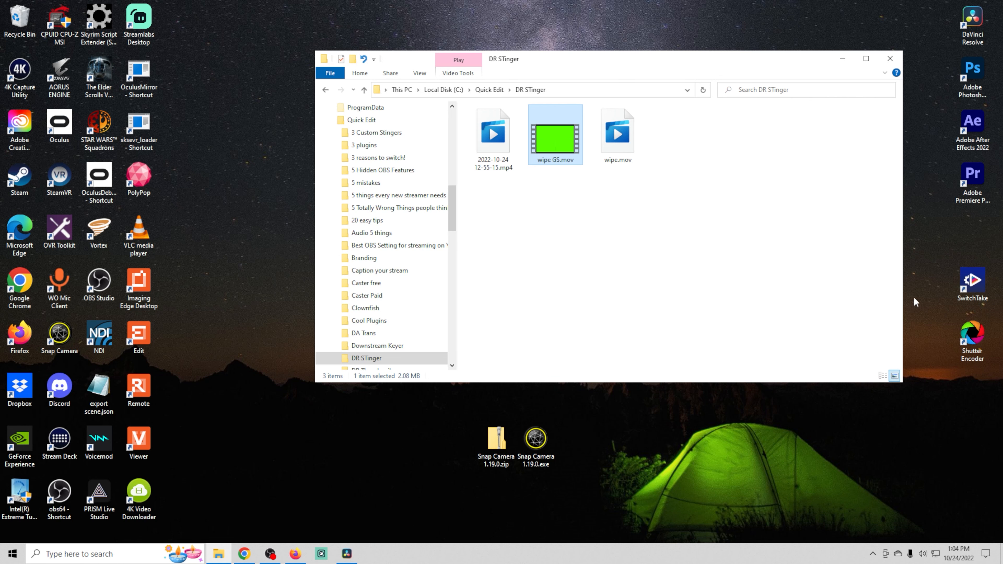
# Launch Shutter Encoder from the desktop and load wipe.mov from the DR STinger folder into its file list
pyautogui.doubleClick(975, 341)
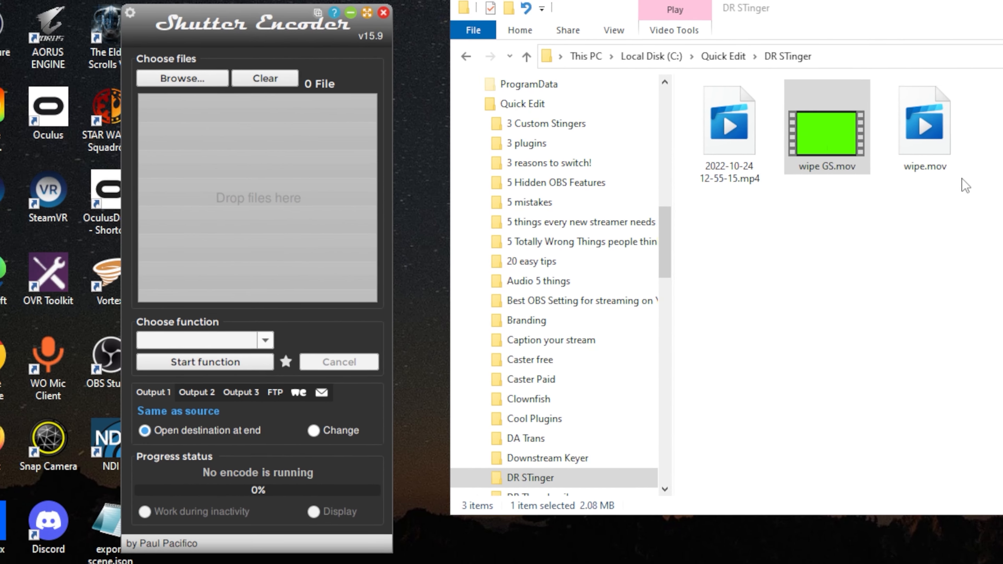
pyautogui.click(922, 134)
pyautogui.moveTo(931, 139); pyautogui.dragTo(258, 185)
# Convert wipe.mov to a VP9 .webm file with the alpha channel enabled, and close the output folder and the encoder
pyautogui.click(265, 340)
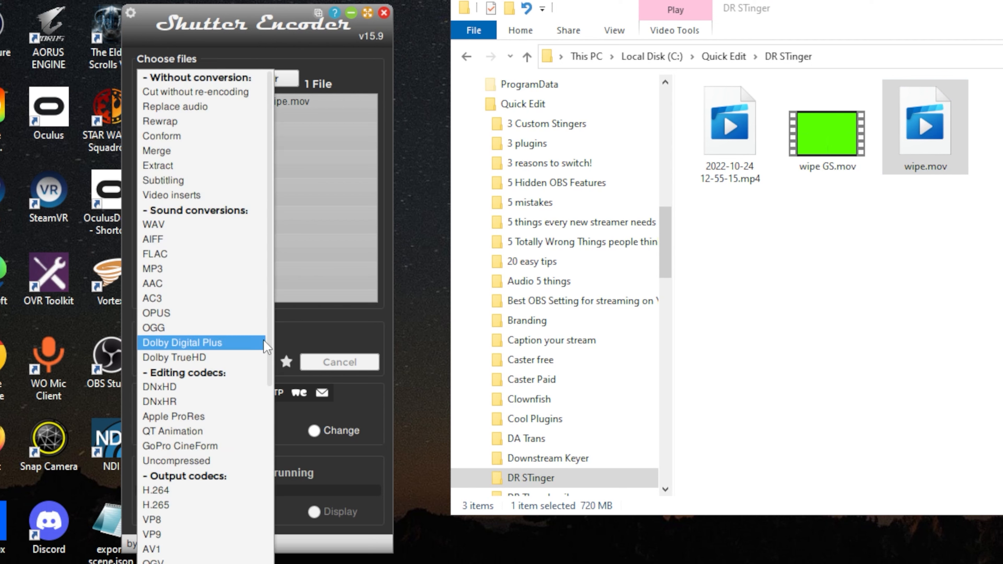
pyautogui.click(189, 534)
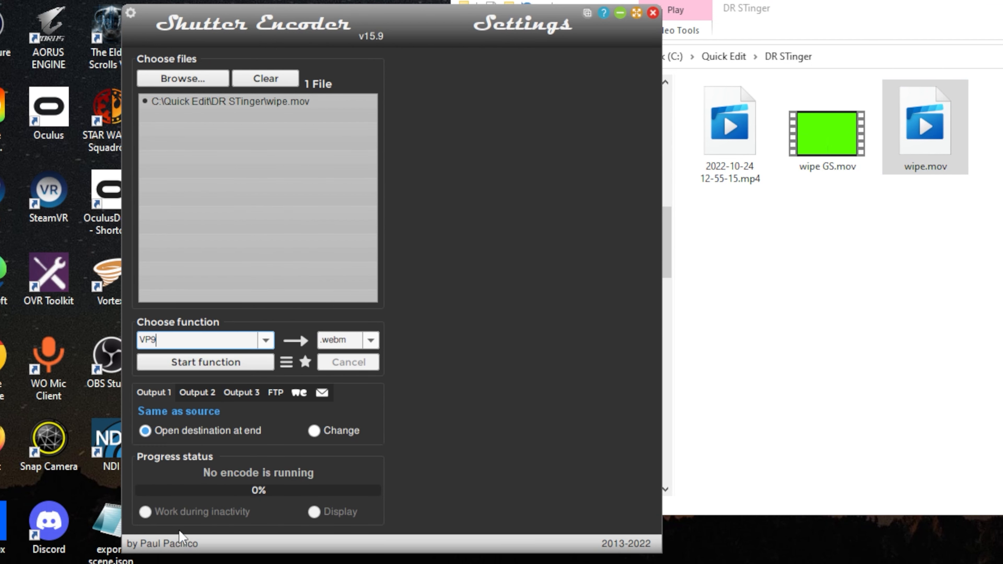
pyautogui.click(411, 394)
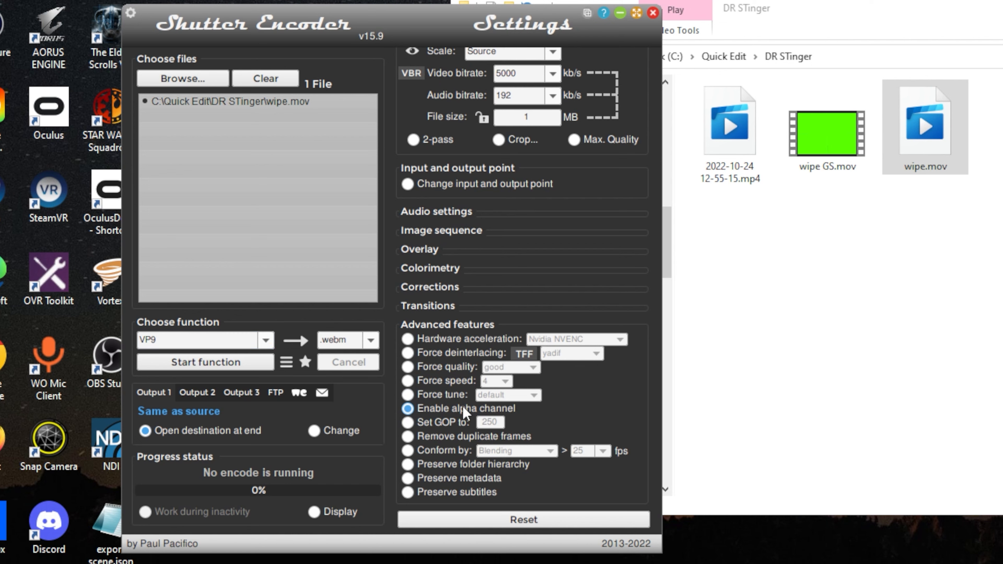
pyautogui.click(251, 367)
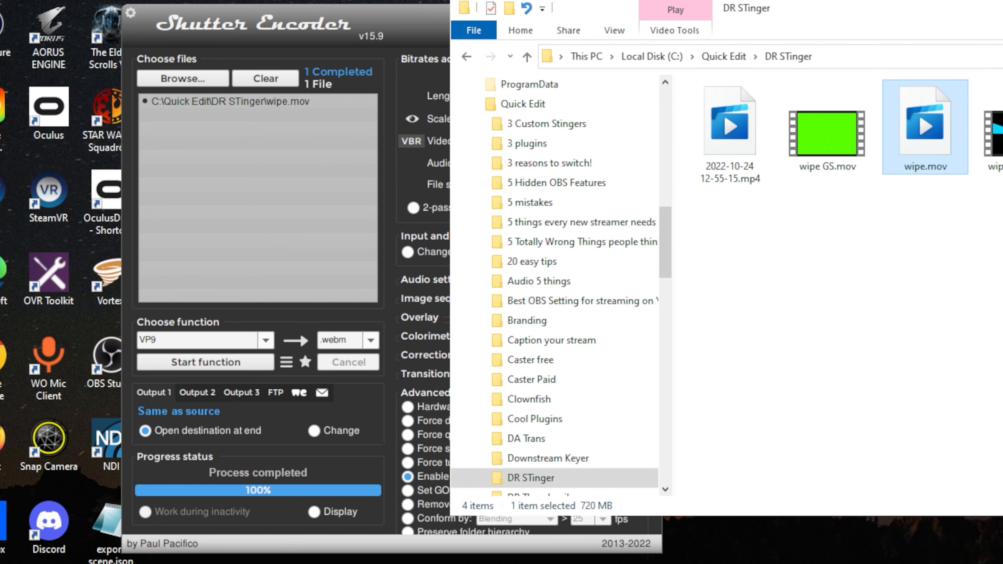
pyautogui.click(885, 60)
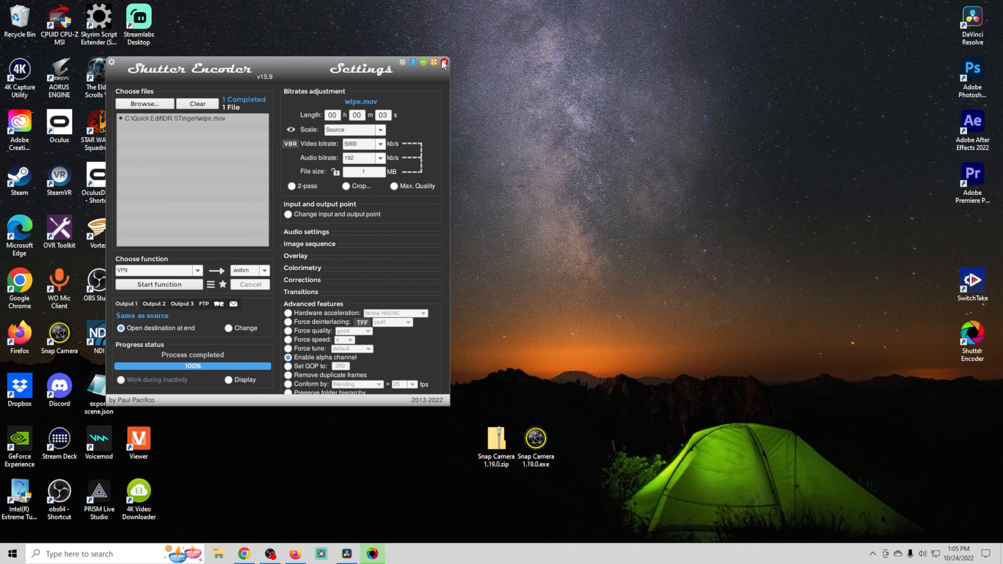
pyautogui.click(444, 62)
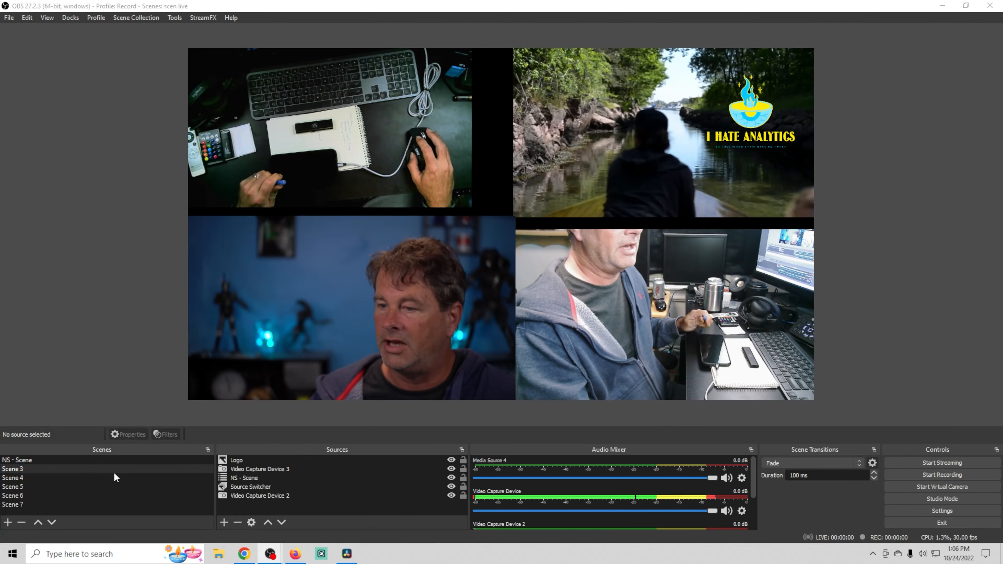
# Switch through Scene 4, Scene 5 and Scene 6 and return to Scene 3 to check the current Fade transition
pyautogui.click(110, 478)
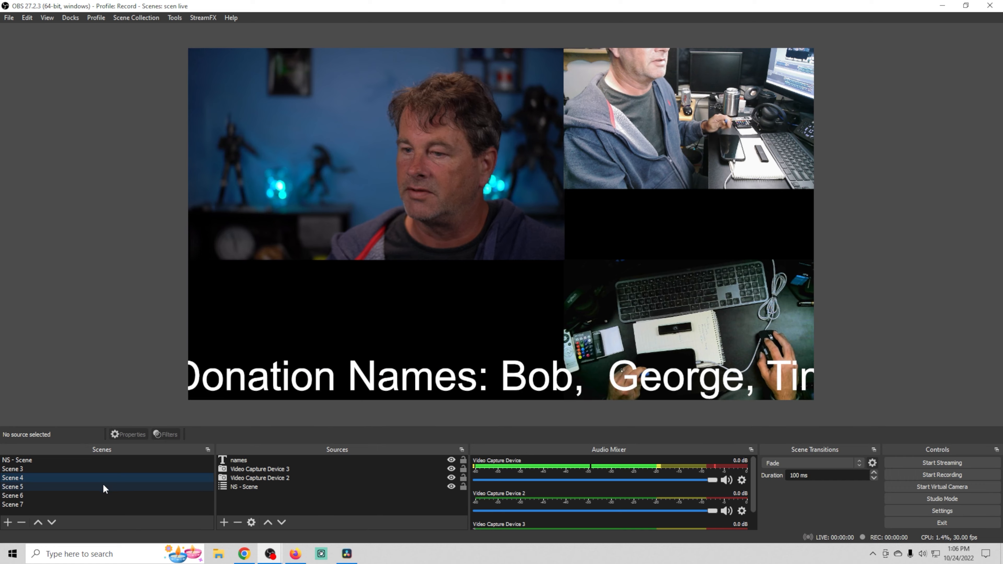
pyautogui.click(103, 485)
pyautogui.click(102, 491)
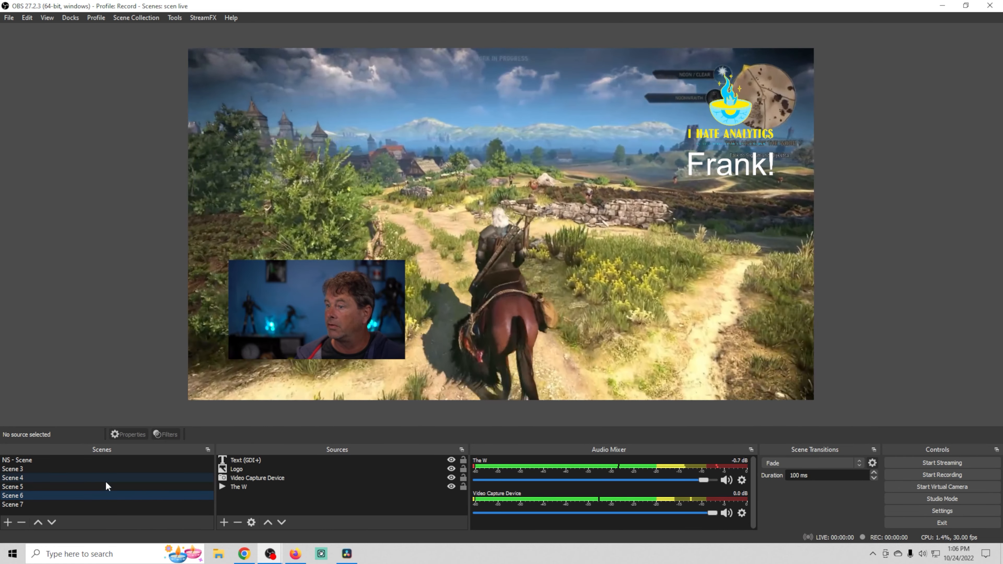
pyautogui.click(105, 481)
pyautogui.click(108, 468)
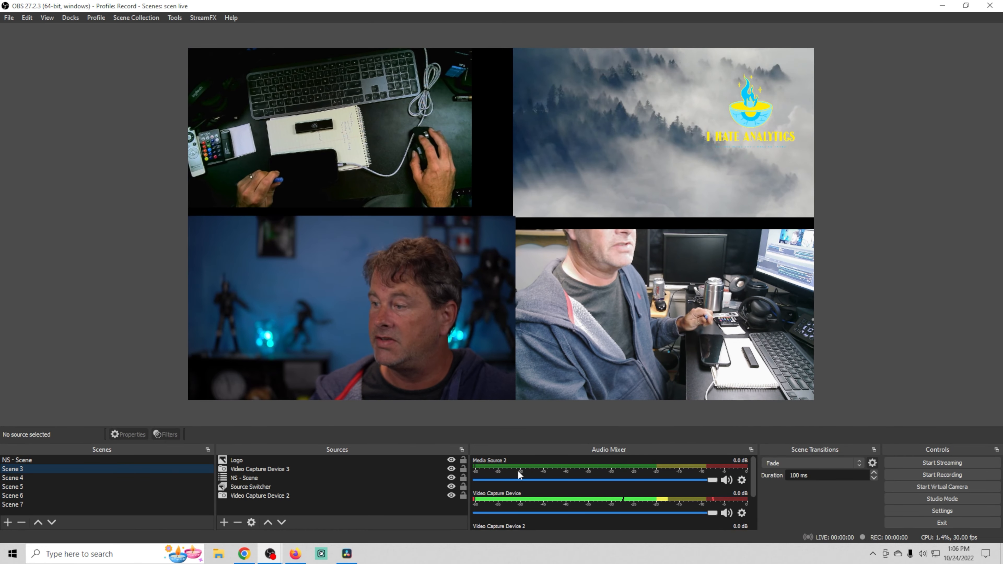
# Add a Stinger scene transition named wipe
pyautogui.click(860, 462)
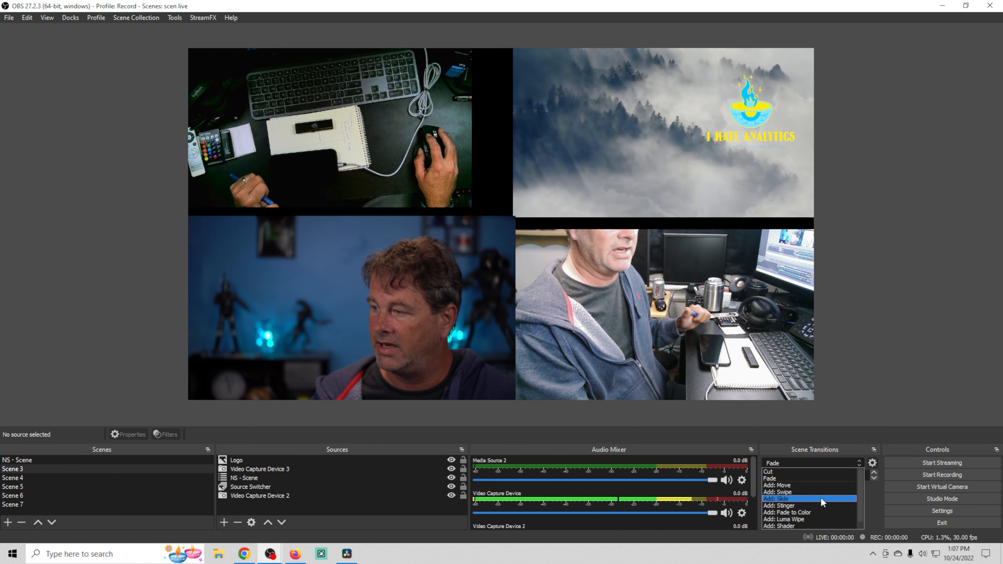
pyautogui.click(816, 507)
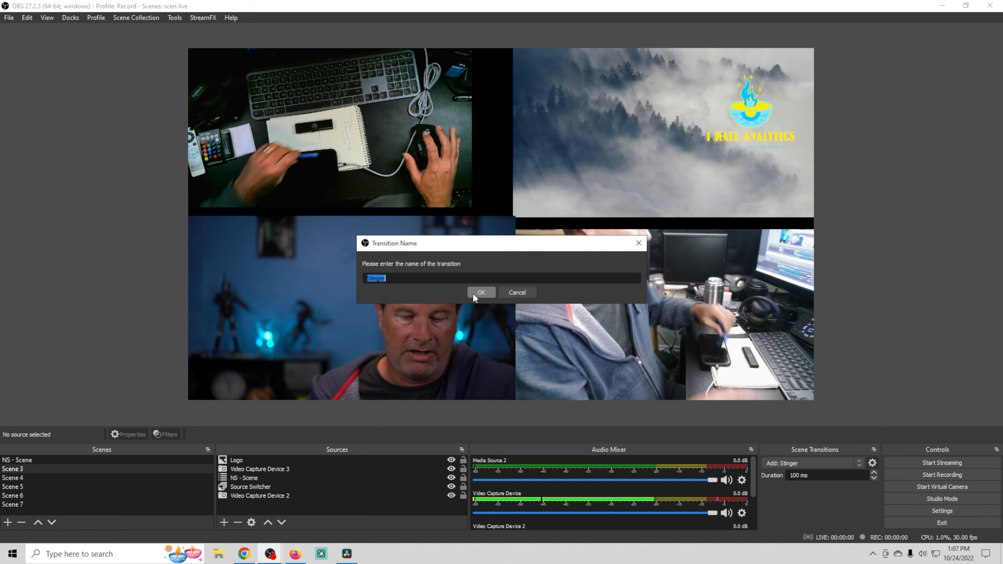
pyautogui.write('wipe')
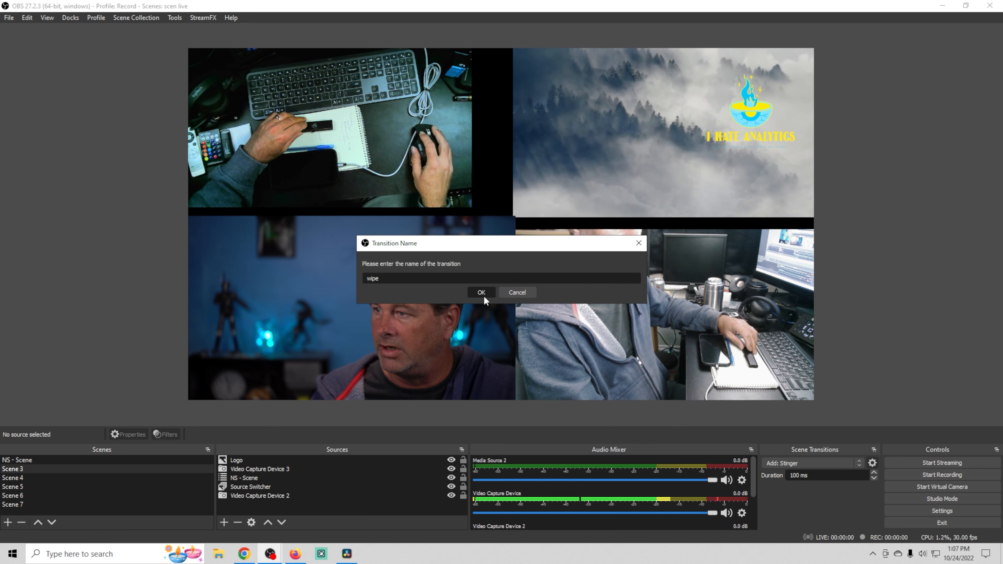
pyautogui.click(483, 295)
# Load wipe_VP9.webm from the DR STinger folder on drive C as the wipe stinger's video file
pyautogui.click(652, 340)
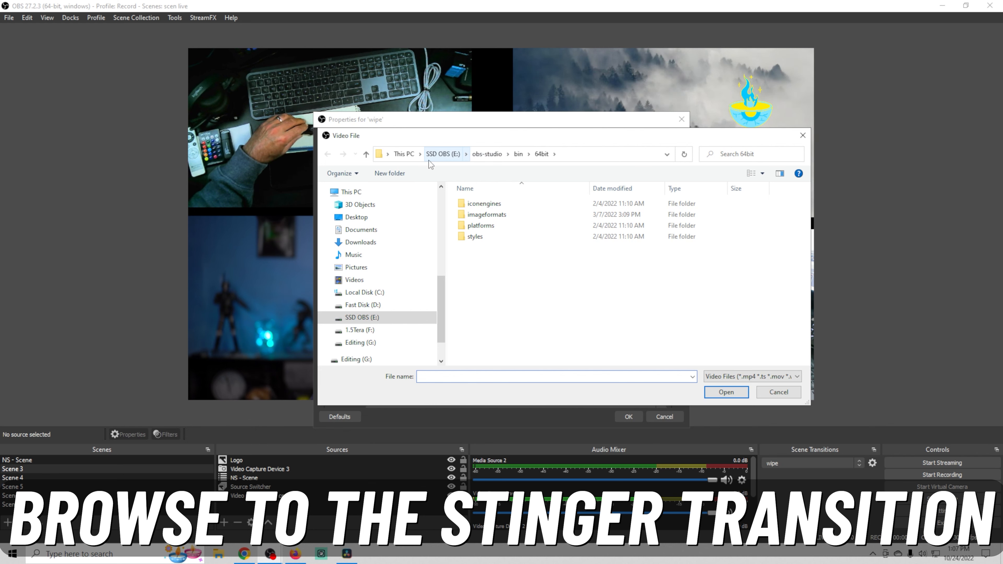
pyautogui.click(364, 292)
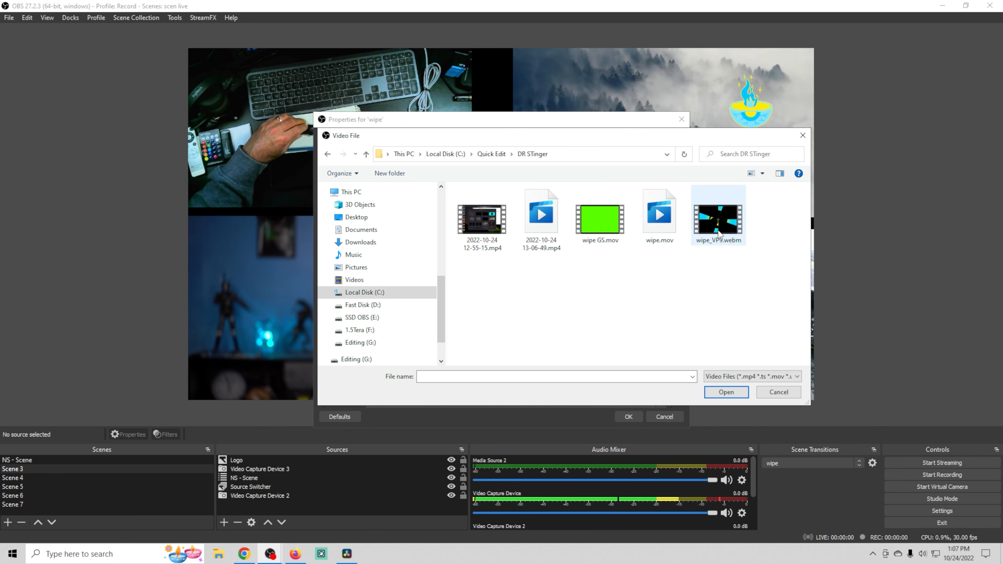
pyautogui.click(720, 231)
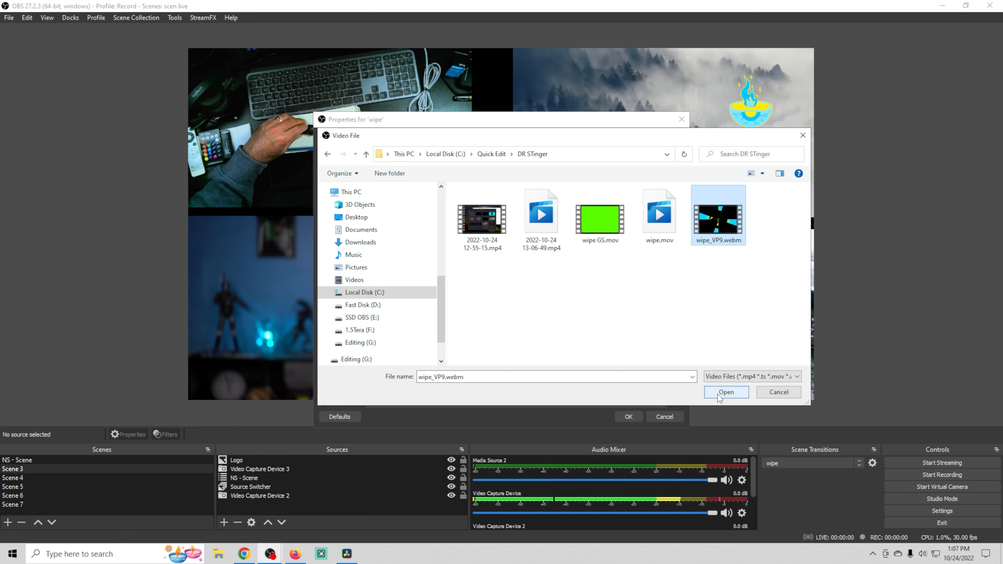
pyautogui.click(725, 392)
# Set the stinger's transition point type to Frame and its transition point to frame 45
pyautogui.click(533, 352)
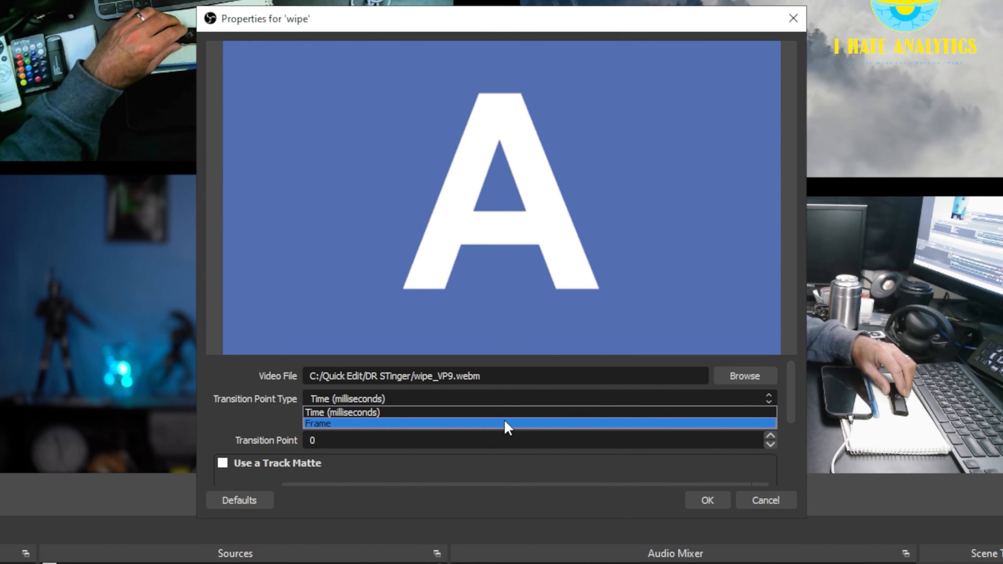
pyautogui.click(505, 421)
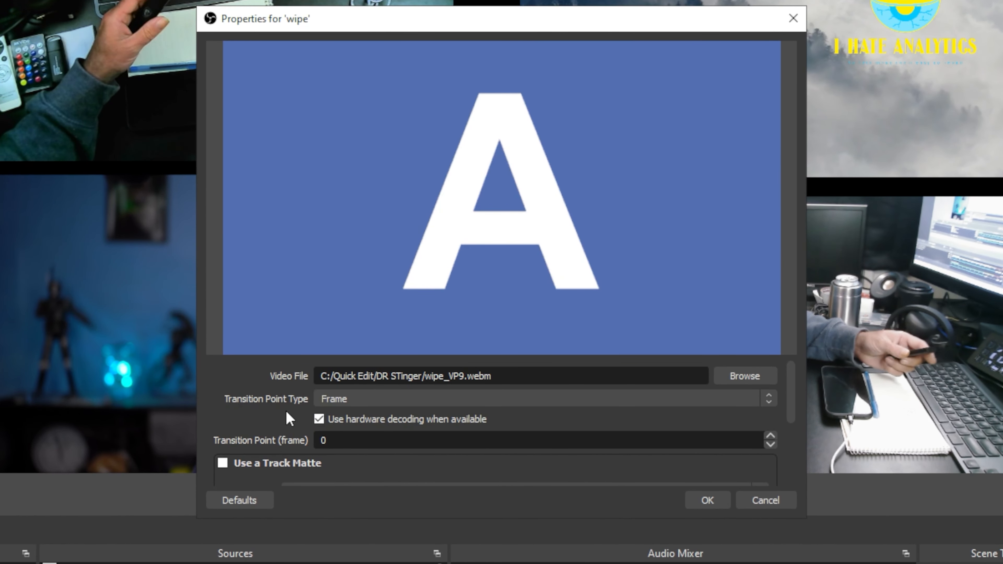
pyautogui.scroll(-2, 277, 415)
pyautogui.scroll(2, 272, 415)
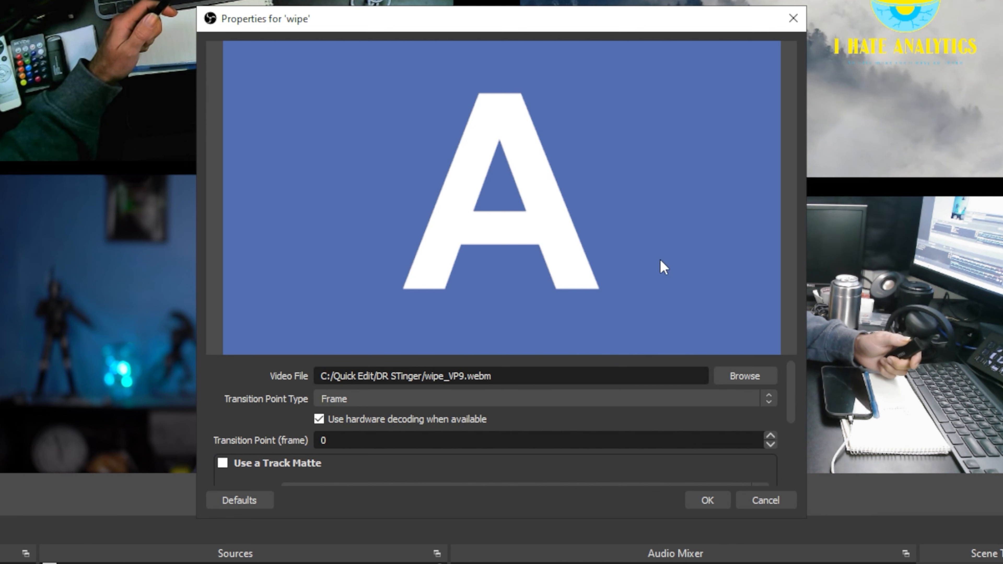
pyautogui.scroll(-2, 223, 411)
pyautogui.scroll(2, 223, 411)
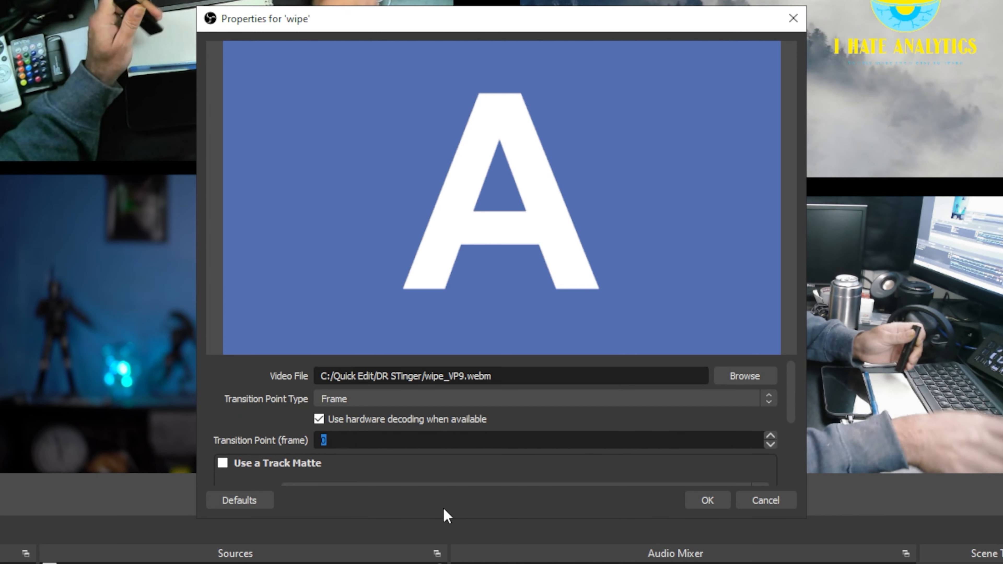
pyautogui.write('45')
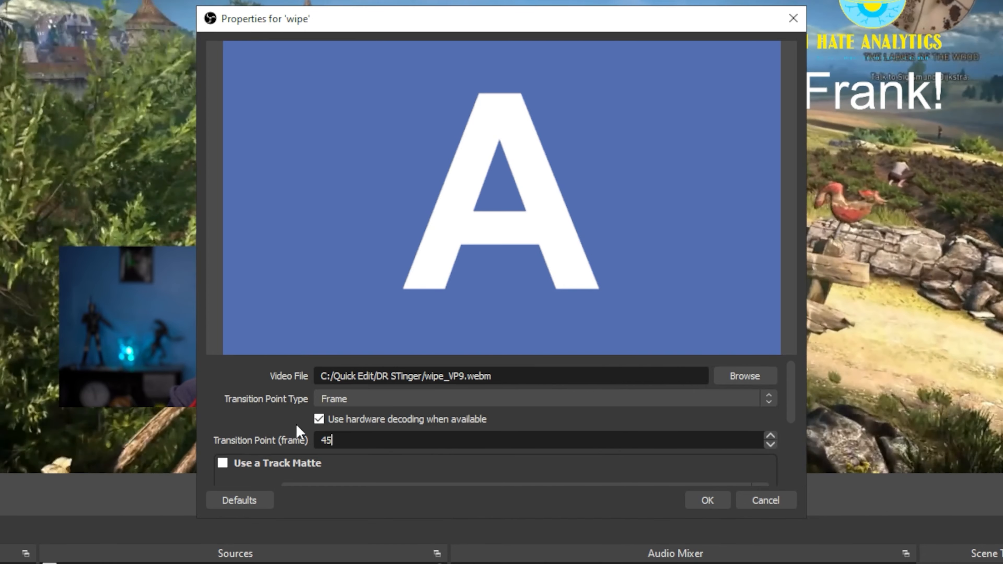
# Set the stinger's audio fade style to Crossfade, then preview the transition and accept its properties
pyautogui.scroll(-2, 284, 418)
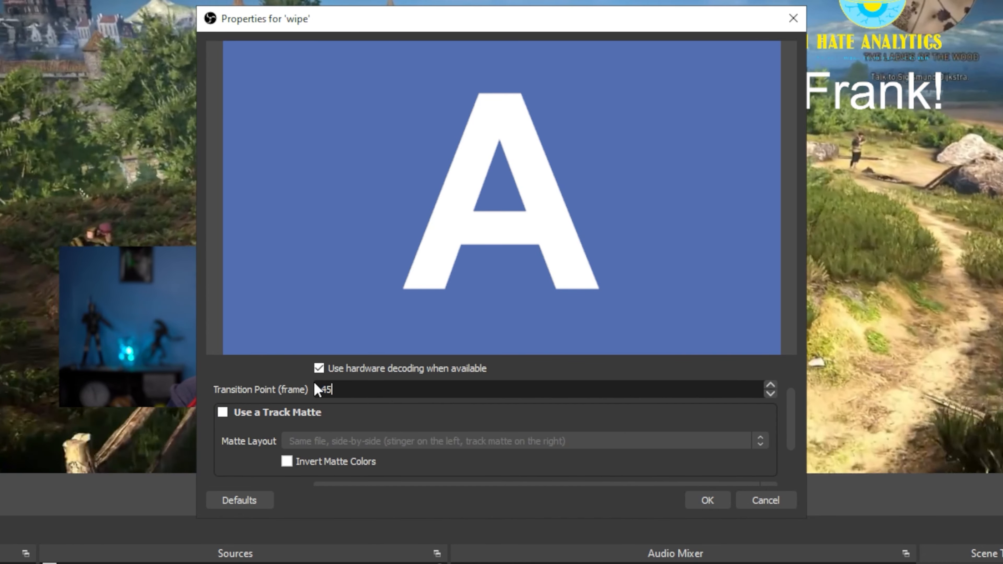
pyautogui.scroll(-2, 253, 447)
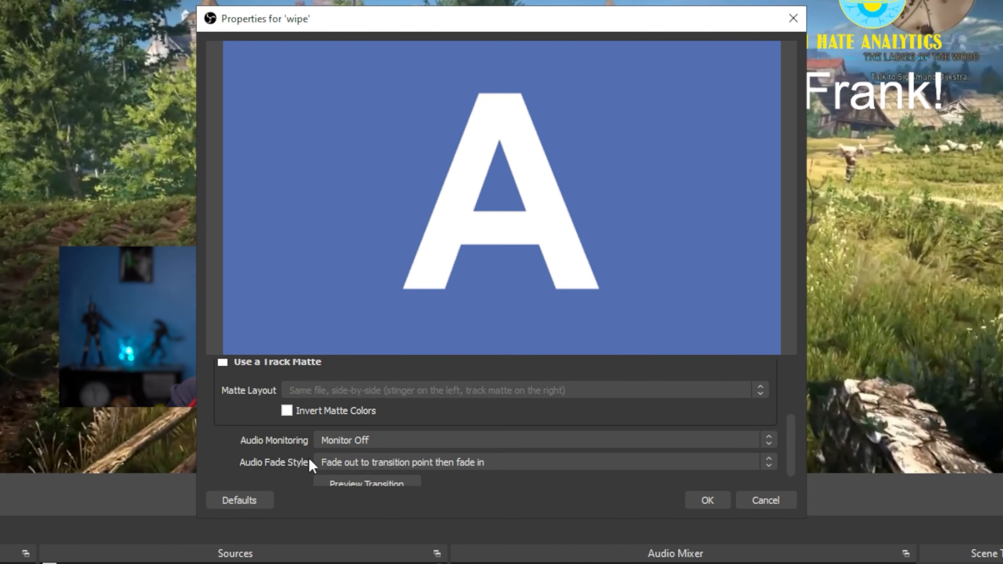
pyautogui.click(351, 448)
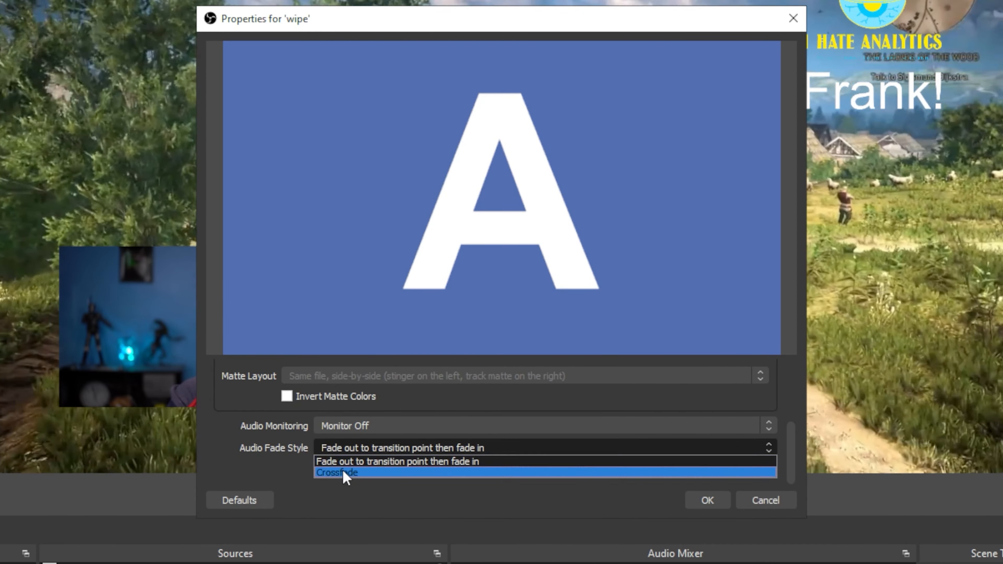
pyautogui.click(340, 473)
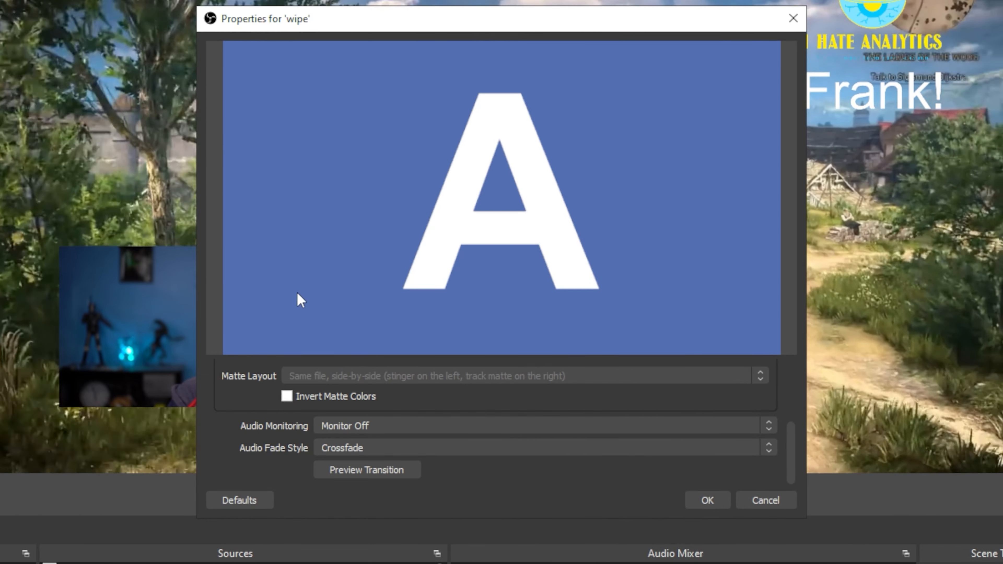
pyautogui.click(374, 473)
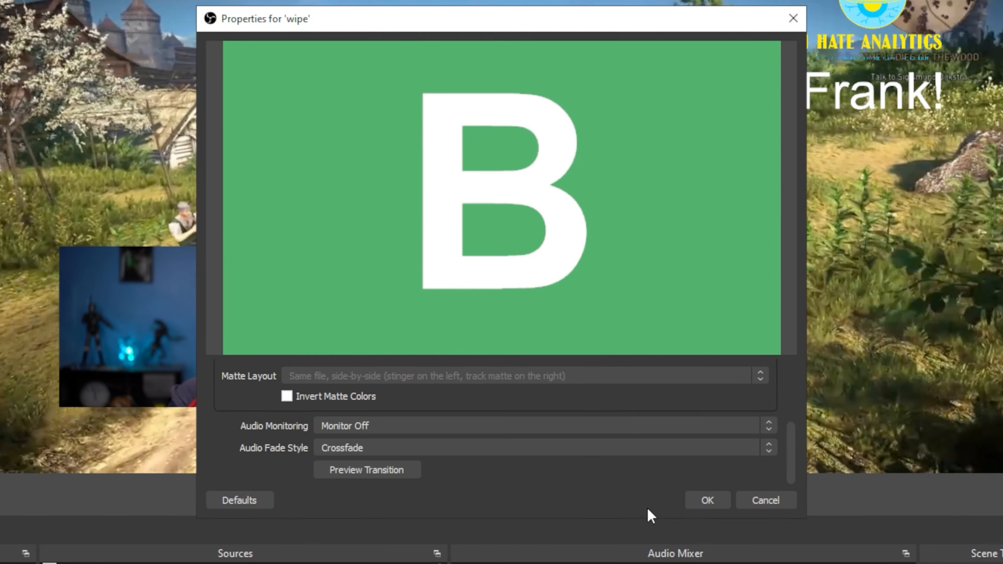
pyautogui.click(707, 500)
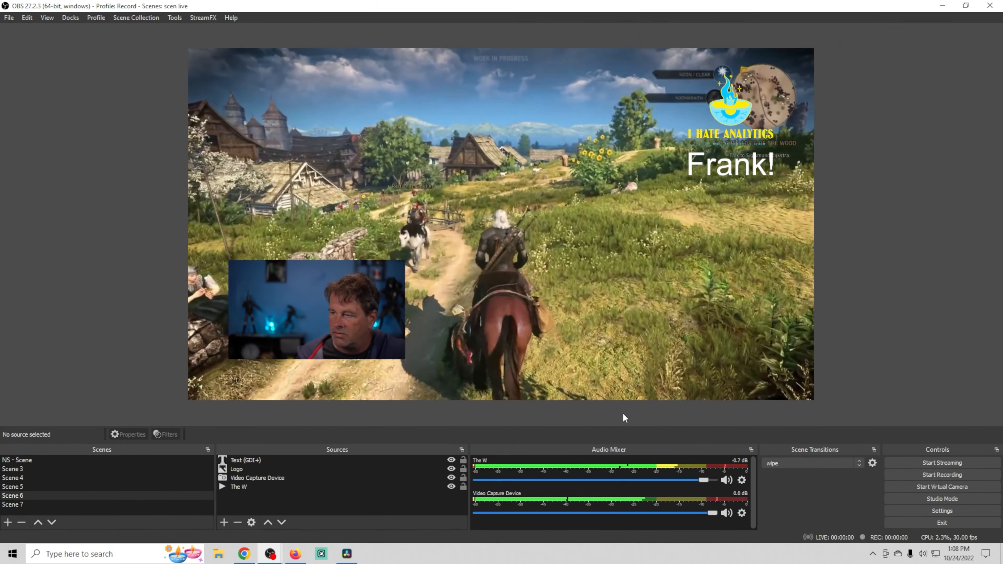
# Test the wipe stinger on the live scenes by switching to Scene 4 and Scene 5
pyautogui.click(108, 477)
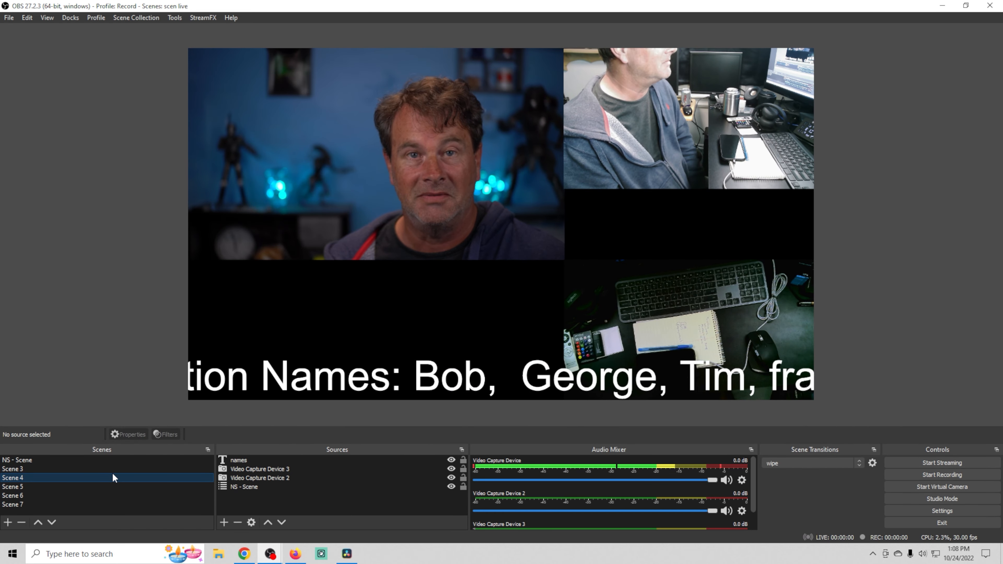
pyautogui.click(113, 488)
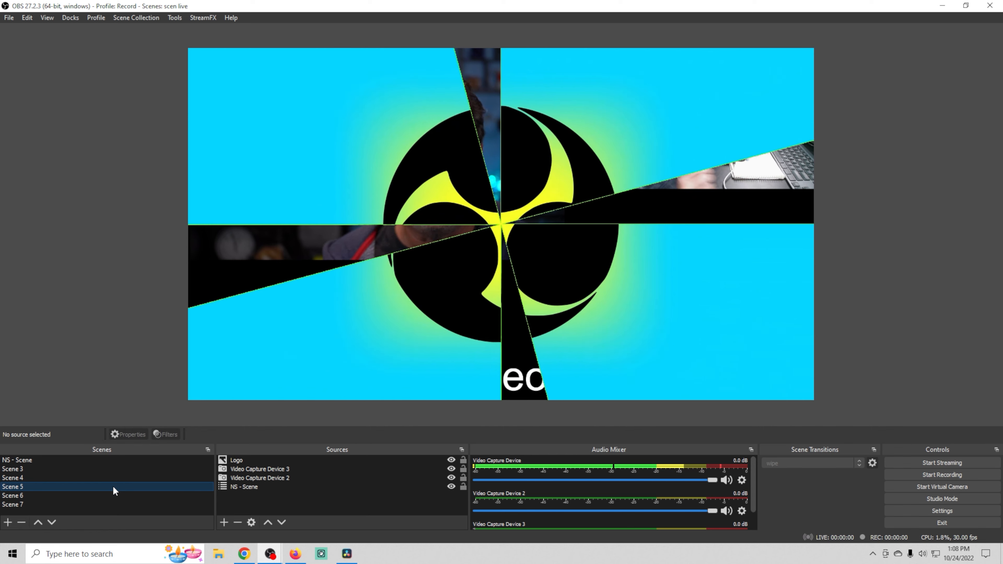